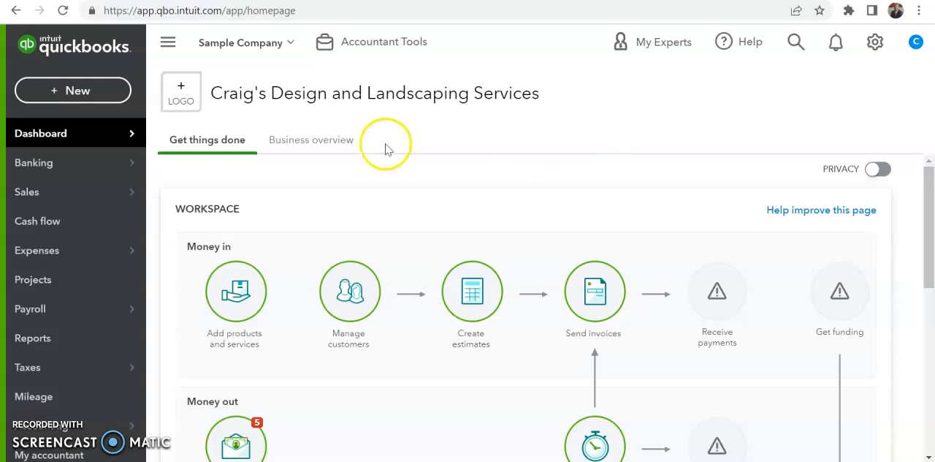
Start a new invoice and select the customer listed between Cool Cars and Dukes Basketball Camp.
{"action": "left_click", "coordinate": [100, 97]}
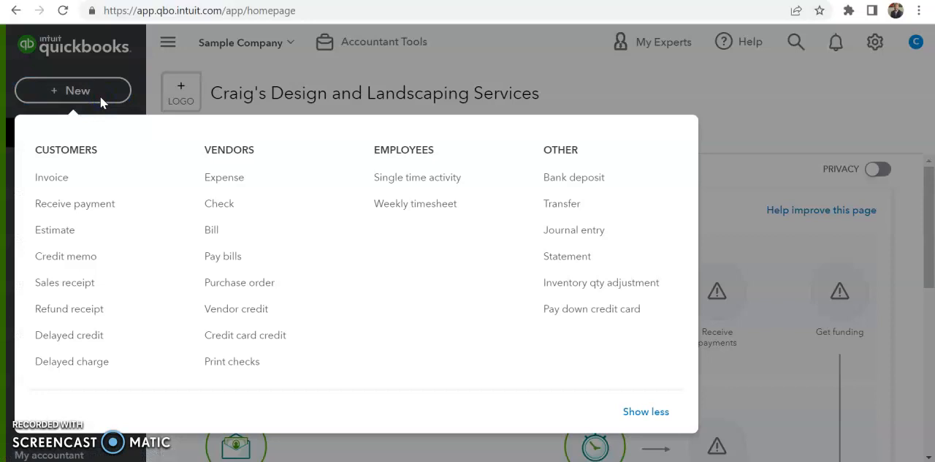
{"action": "left_click", "coordinate": [82, 179]}
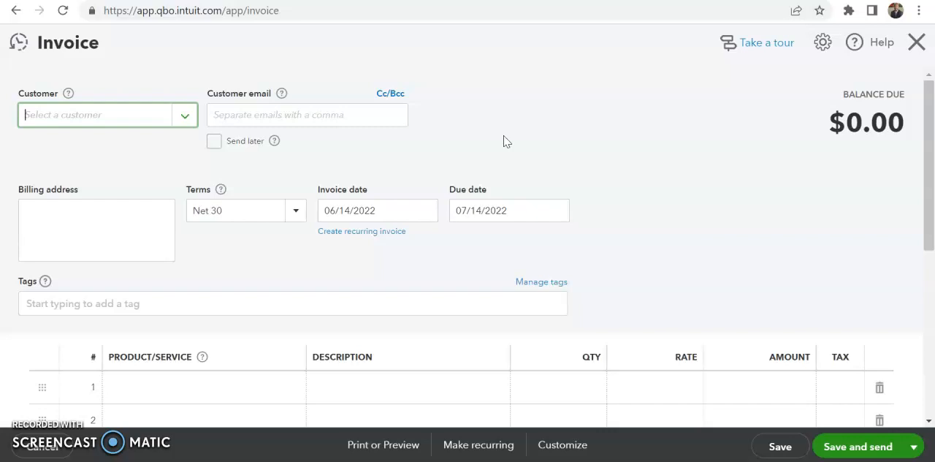
{"action": "left_click", "coordinate": [189, 124]}
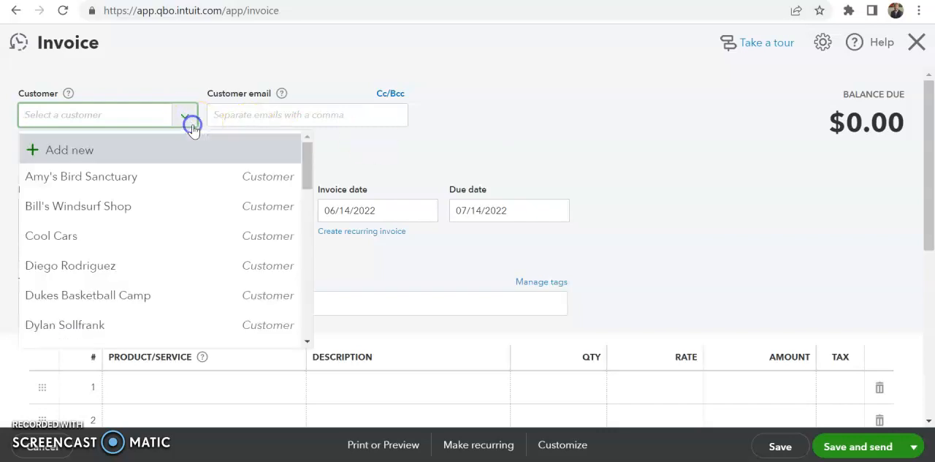
{"action": "left_click", "coordinate": [212, 267]}
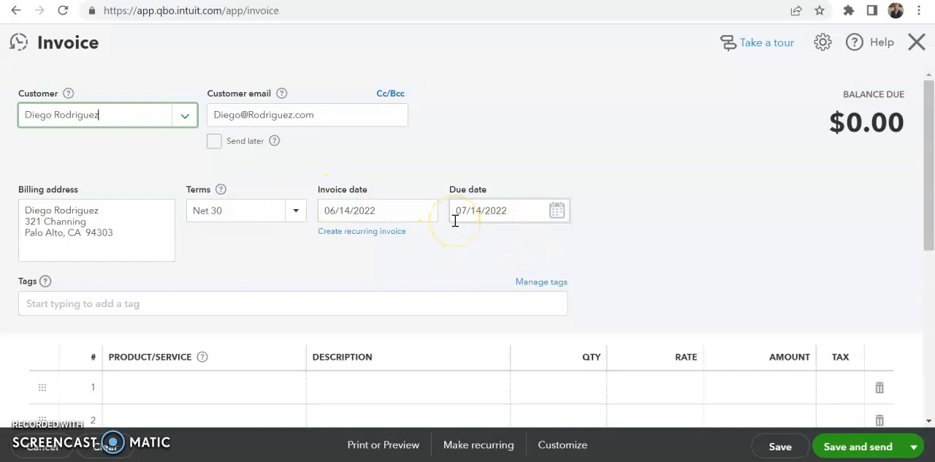
Fill the first invoice line with the Accounting Services item and set its quantity to 5.
{"action": "left_click", "coordinate": [202, 398]}
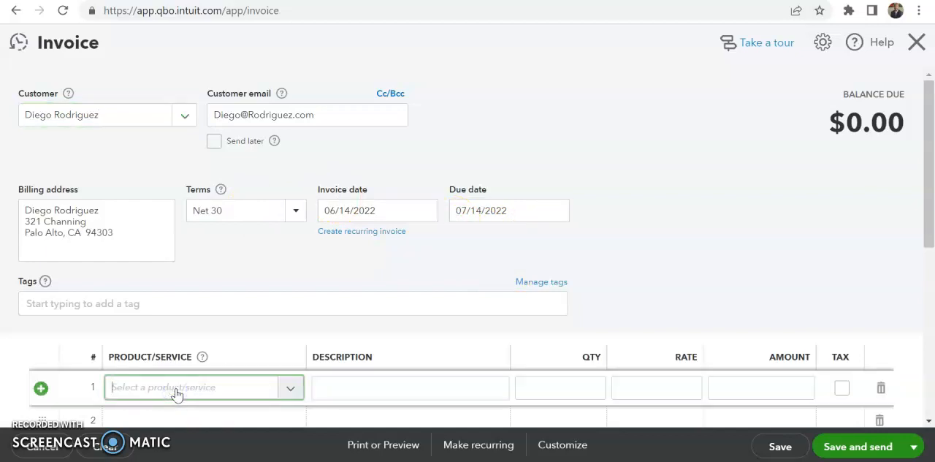
{"action": "type", "text": "acc"}
{"action": "left_click", "coordinate": [223, 360]}
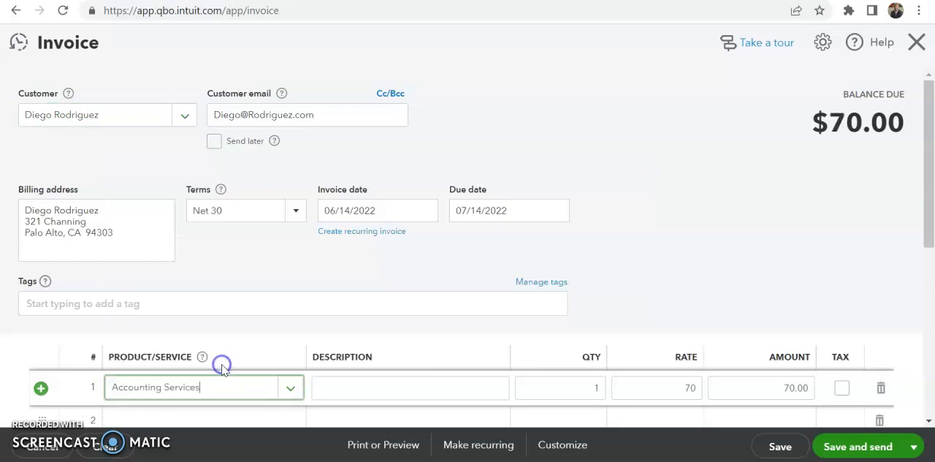
{"action": "left_click", "coordinate": [580, 396]}
{"action": "type", "text": "5"}
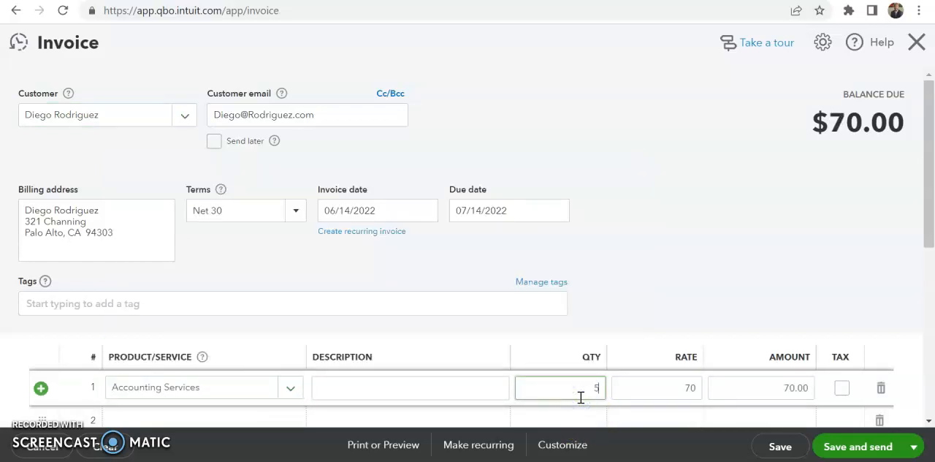
{"action": "left_click", "coordinate": [732, 241]}
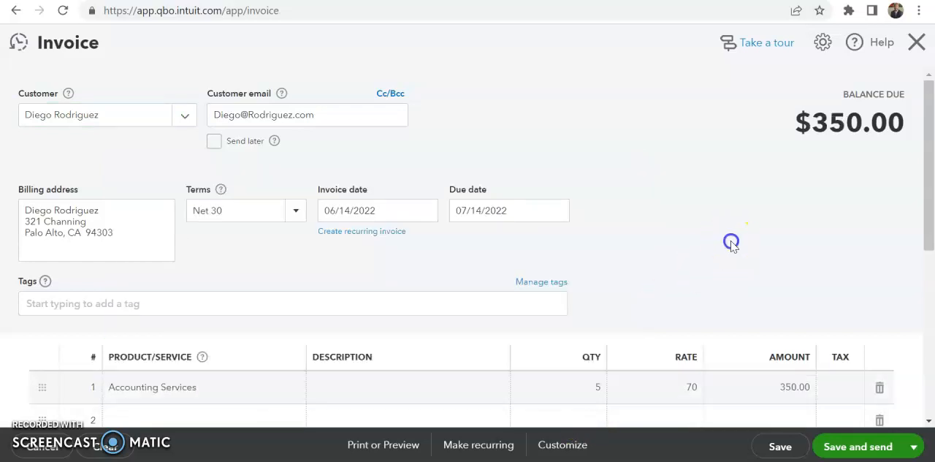
Enter "Monthly accounting services" as the description of the Accounting Services line.
{"action": "left_click", "coordinate": [401, 384]}
{"action": "type", "text": "Monthly "}
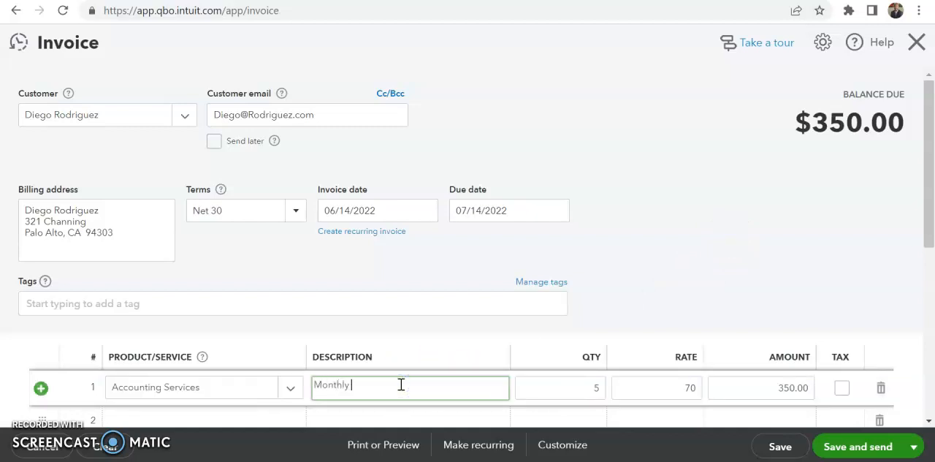
{"action": "type", "text": "accounting services"}
{"action": "left_click", "coordinate": [718, 214]}
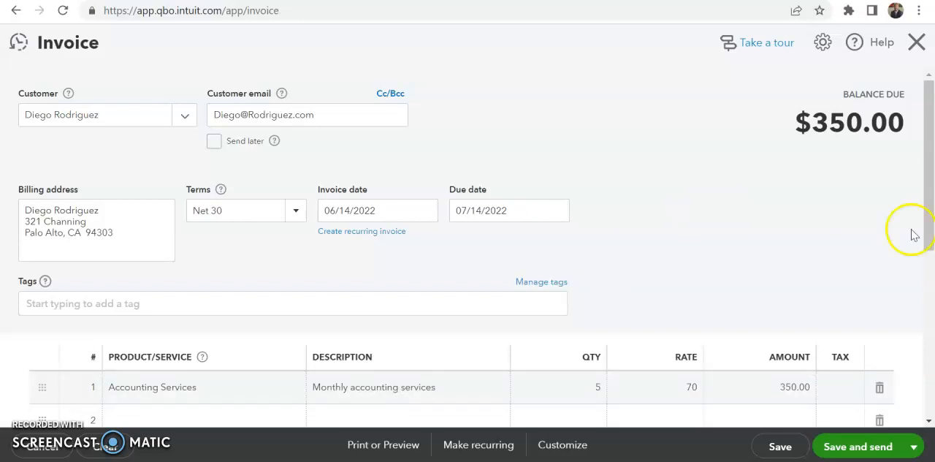
Review the invoice's available save options and the customer email field without changing anything.
{"action": "mouse_move", "coordinate": [925, 231]}
{"action": "left_mouse_down"}
{"action": "mouse_move", "coordinate": [926, 320]}
{"action": "mouse_move", "coordinate": [913, 262]}
{"action": "mouse_move", "coordinate": [925, 188]}
{"action": "mouse_move", "coordinate": [925, 317]}
{"action": "mouse_move", "coordinate": [924, 243]}
{"action": "mouse_move", "coordinate": [922, 272]}
{"action": "mouse_move", "coordinate": [916, 242]}
{"action": "left_mouse_up"}
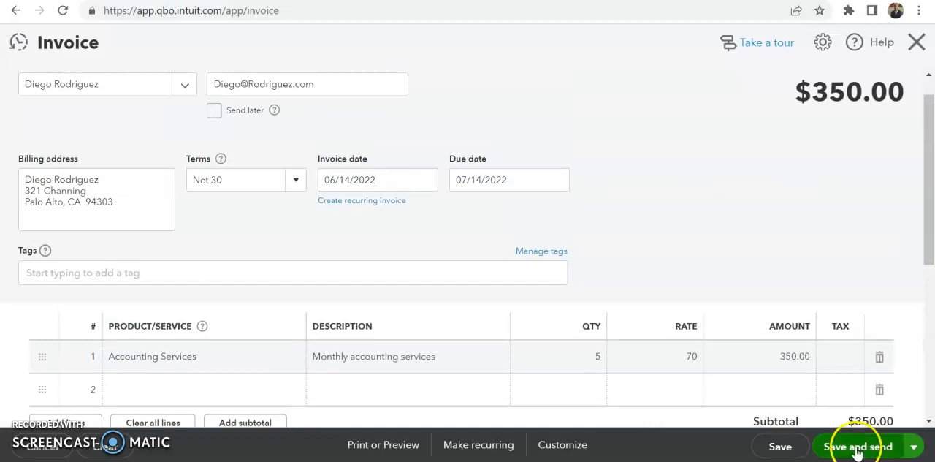
{"action": "left_click", "coordinate": [913, 447]}
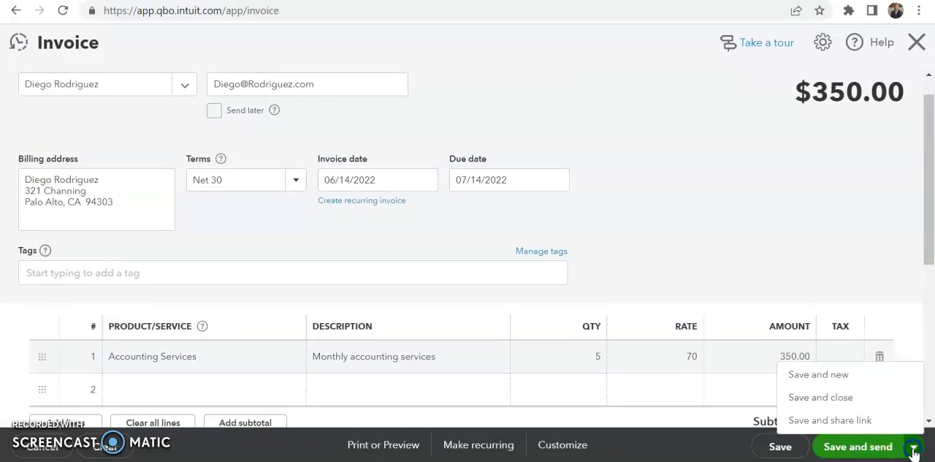
{"action": "left_click", "coordinate": [784, 278]}
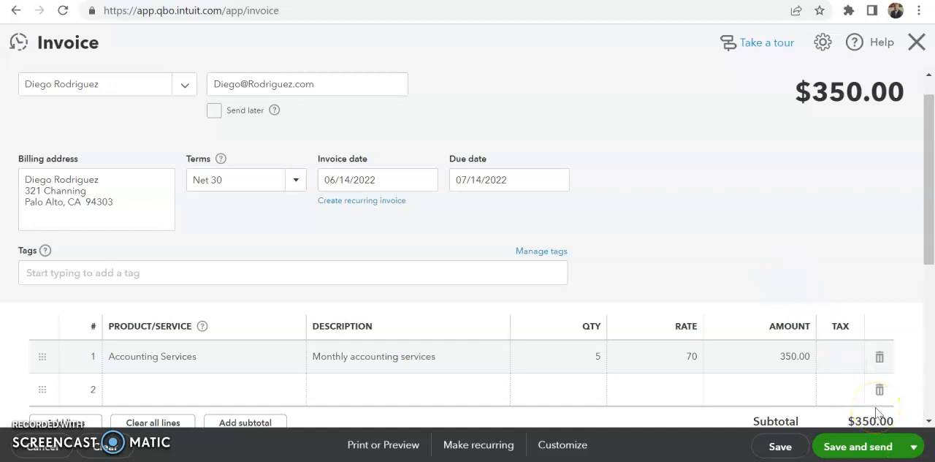
{"action": "triple_click", "coordinate": [259, 82]}
{"action": "left_click", "coordinate": [462, 96]}
{"action": "left_click", "coordinate": [913, 447]}
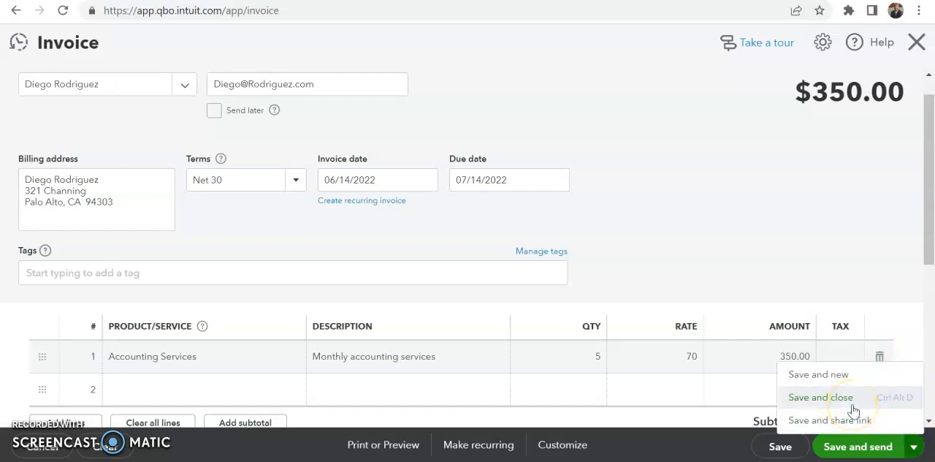
{"action": "left_click", "coordinate": [799, 271]}
{"action": "left_click", "coordinate": [859, 453]}
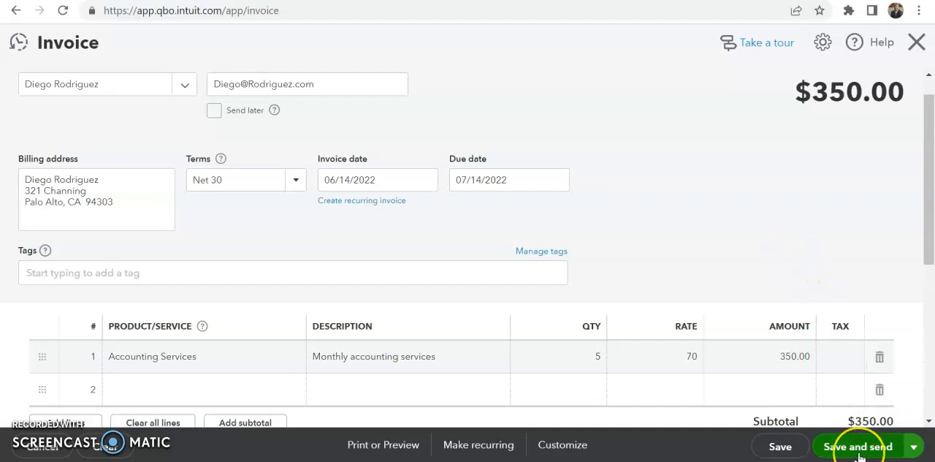
{"action": "right_click", "coordinate": [913, 453]}
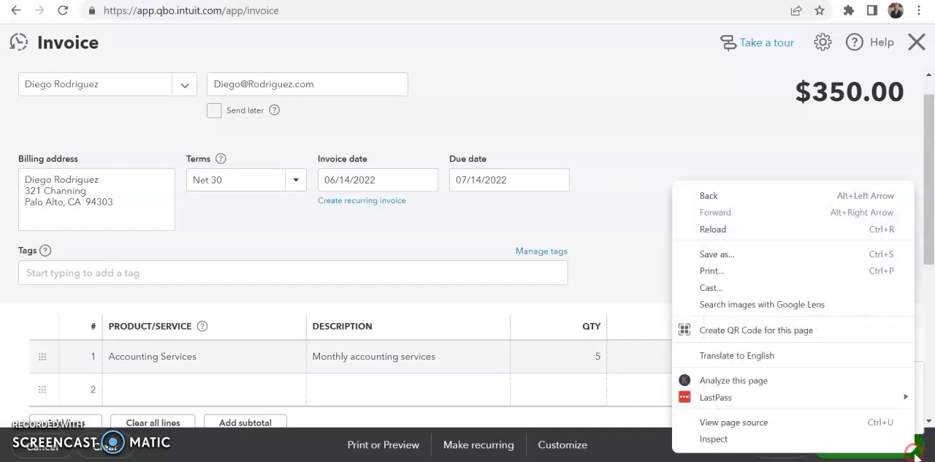
{"action": "right_click", "coordinate": [914, 453]}
{"action": "right_click", "coordinate": [916, 454]}
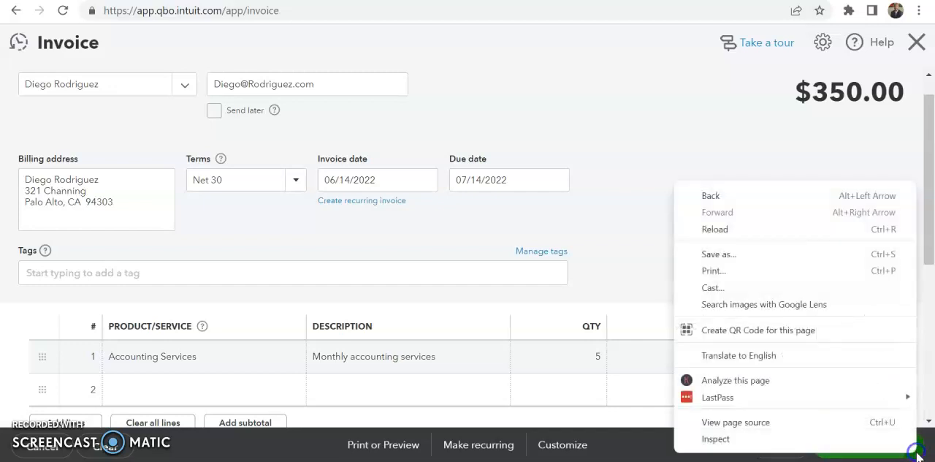
{"action": "left_click", "coordinate": [916, 454]}
Save the completed accounting services invoice and close it.
{"action": "left_click", "coordinate": [918, 453]}
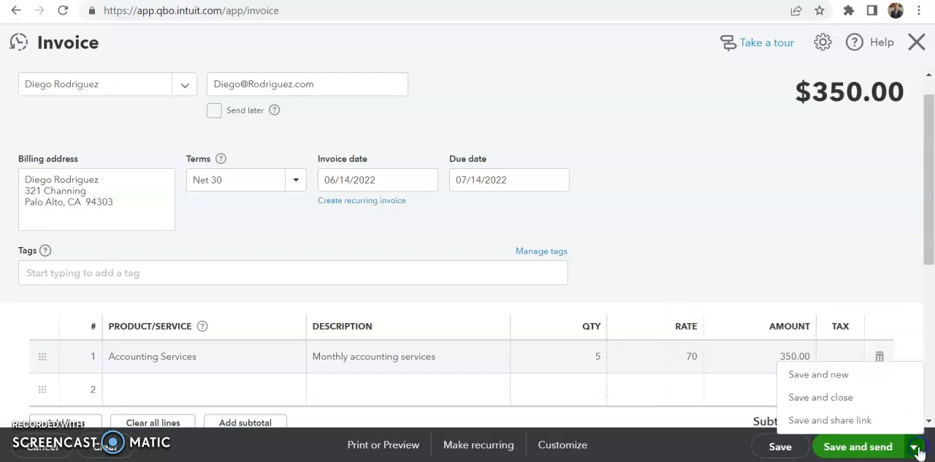
{"action": "left_click", "coordinate": [828, 397]}
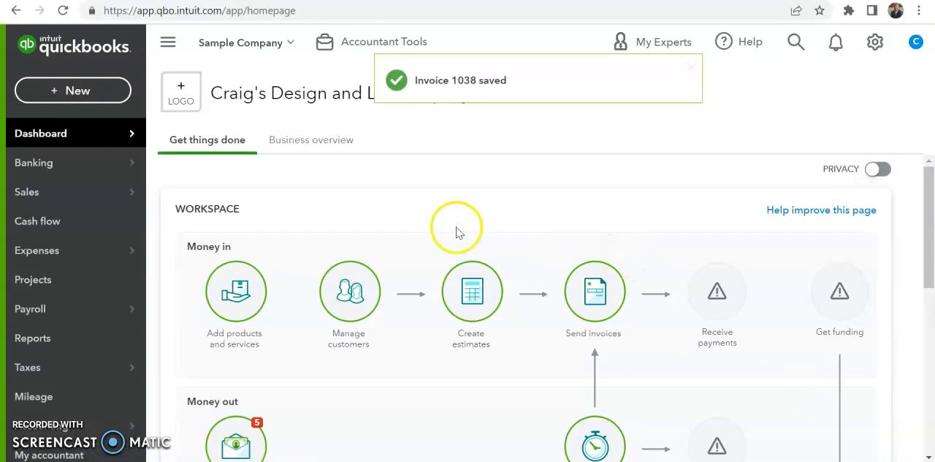
Open the list of all sales invoices and locate the newly saved invoice in it.
{"action": "mouse_move", "coordinate": [115, 198]}
{"action": "left_click", "coordinate": [229, 250]}
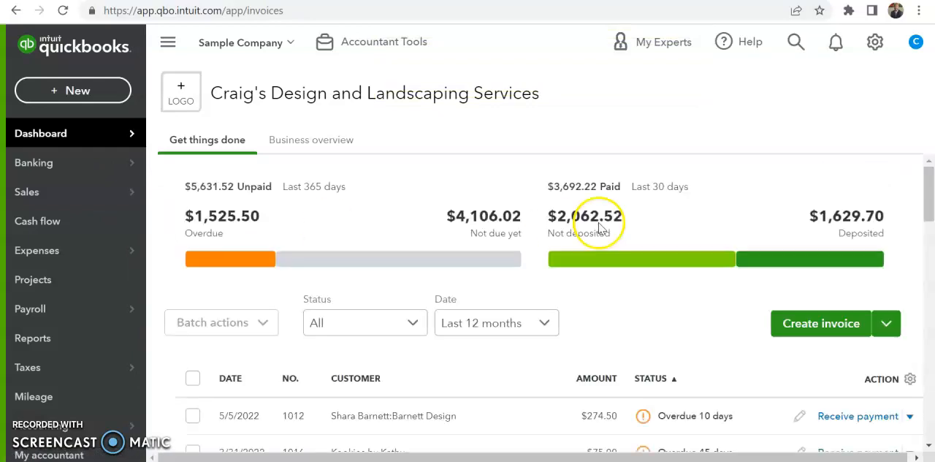
{"action": "left_click_drag", "start_coordinate": [924, 200], "coordinate": [905, 343]}
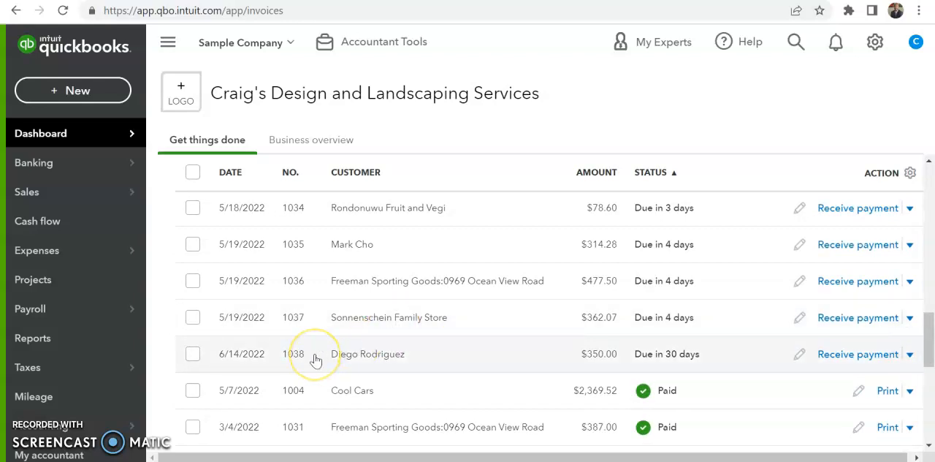